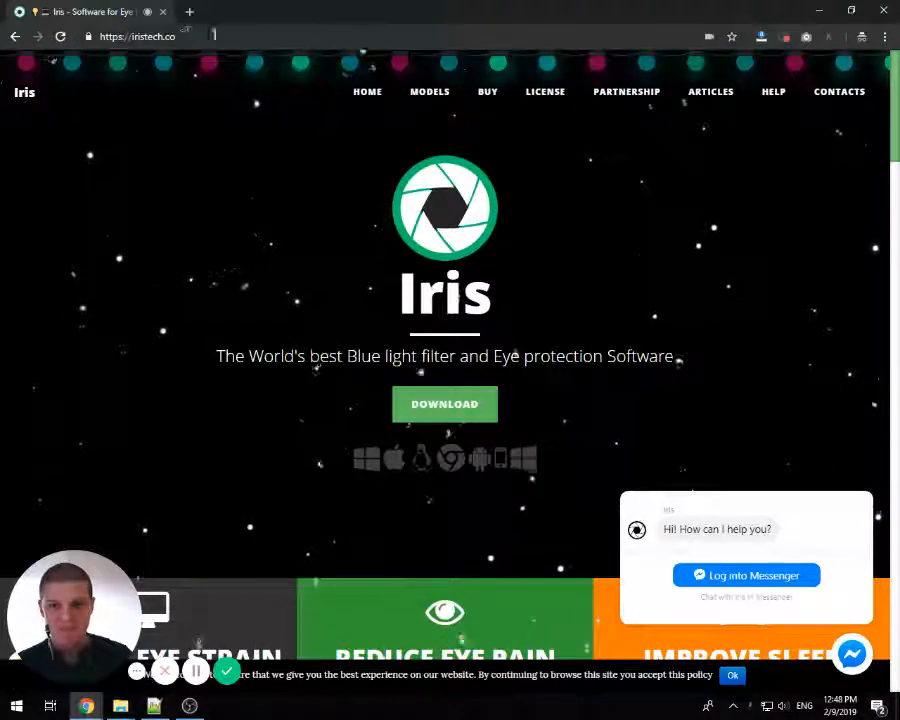
- Close the chat popup, accept the cookie notice, and open the Iris mini model page
click(861, 664)
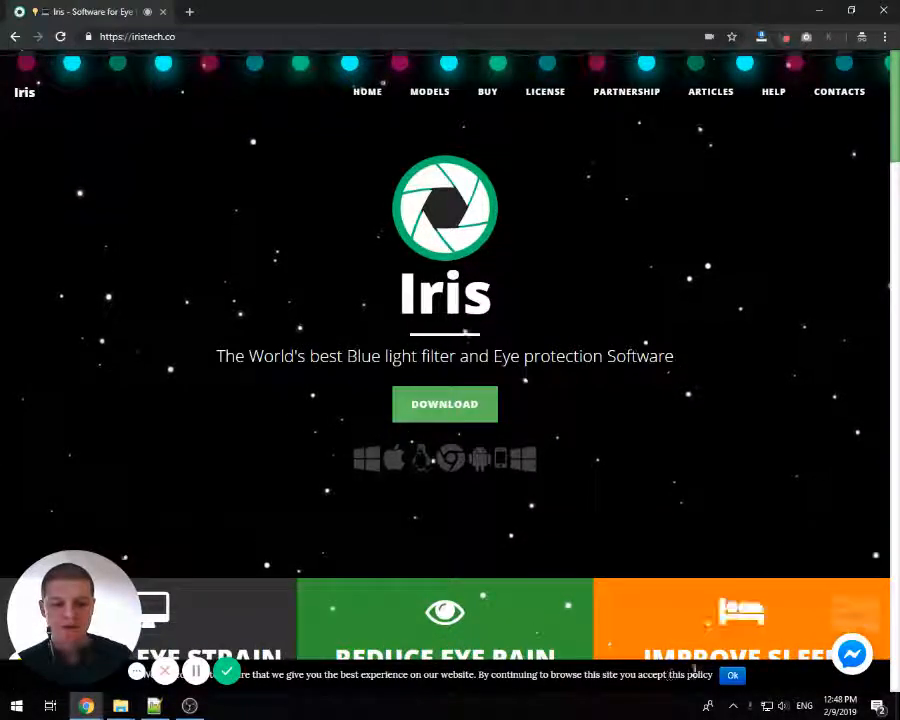
click(733, 675)
mouse_move(438, 101)
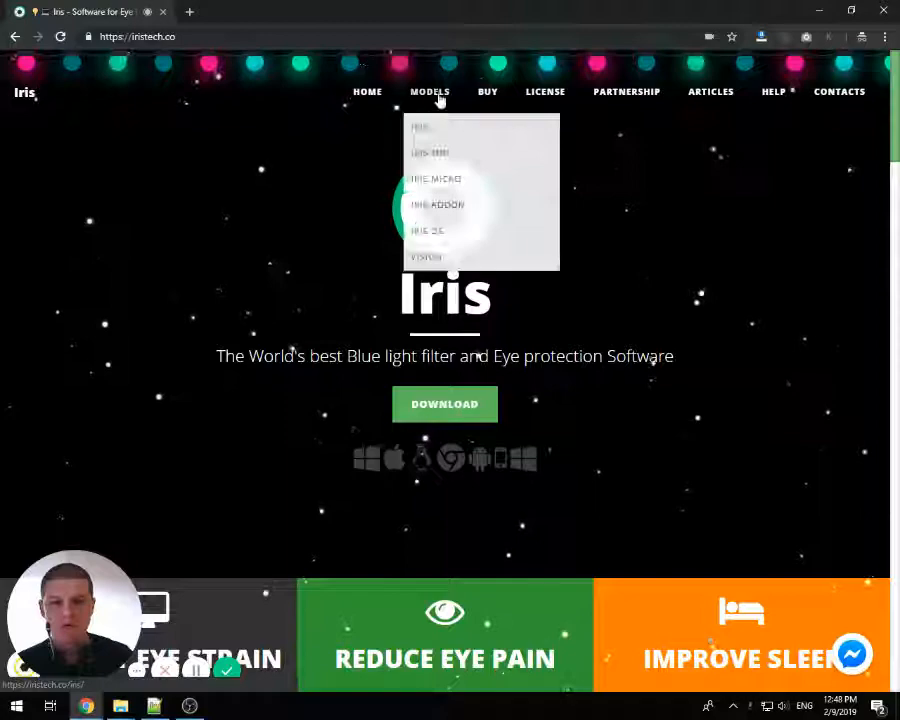
click(434, 155)
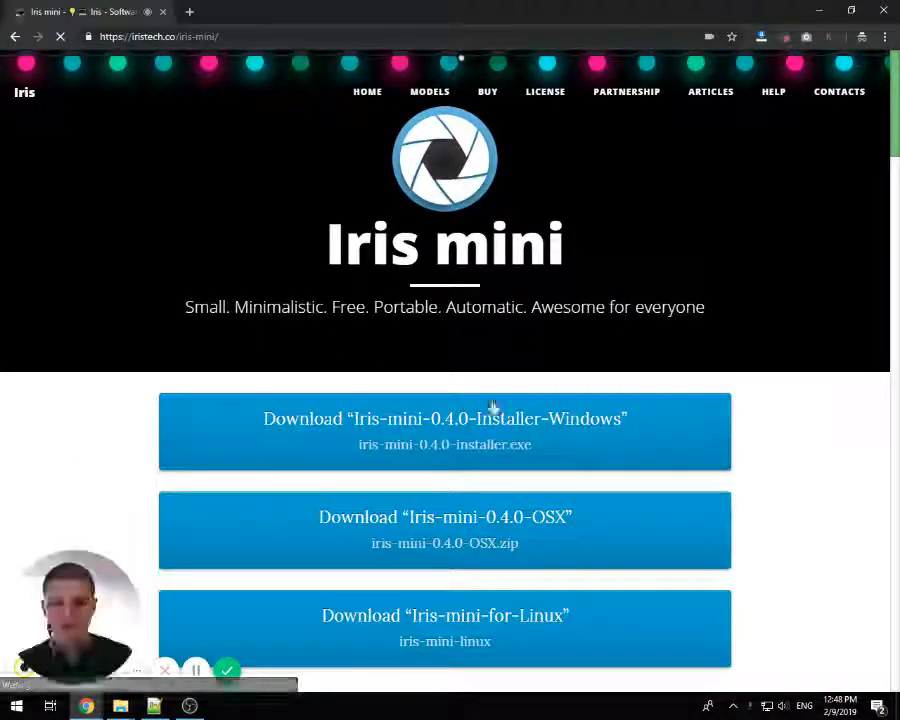
- Download the Windows installer iris-mini-0.4.0-installer.exe to the desktop, show it in its folder, and close that folder window
click(461, 430)
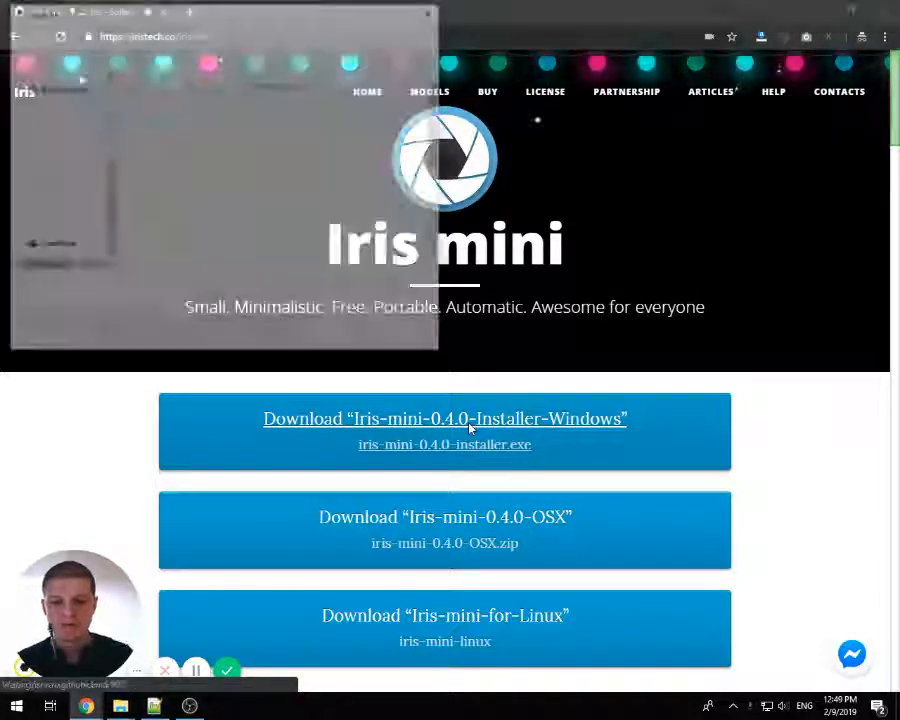
click(331, 337)
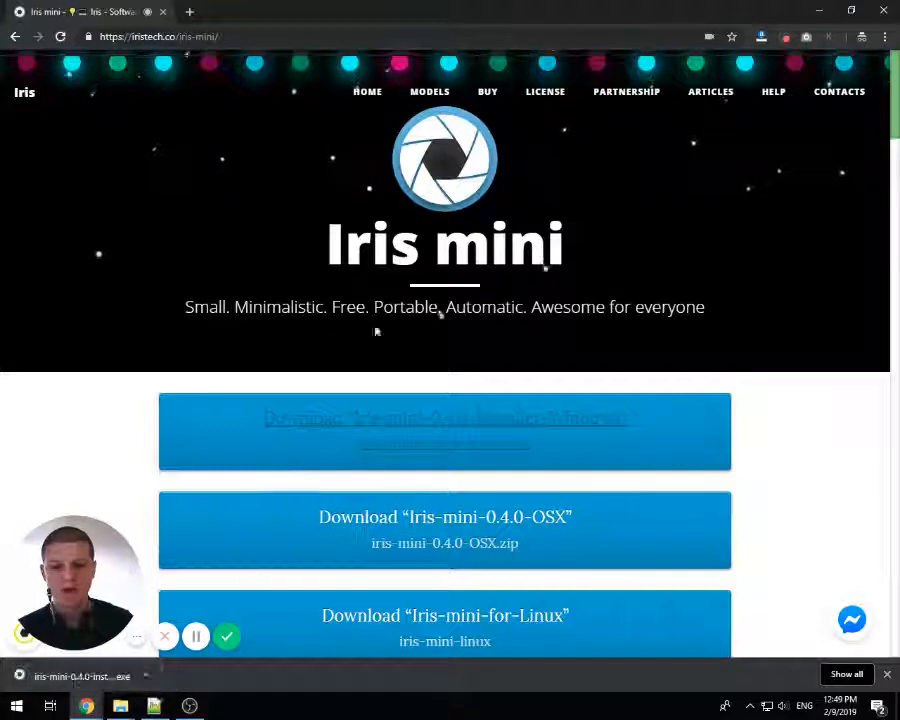
click(147, 677)
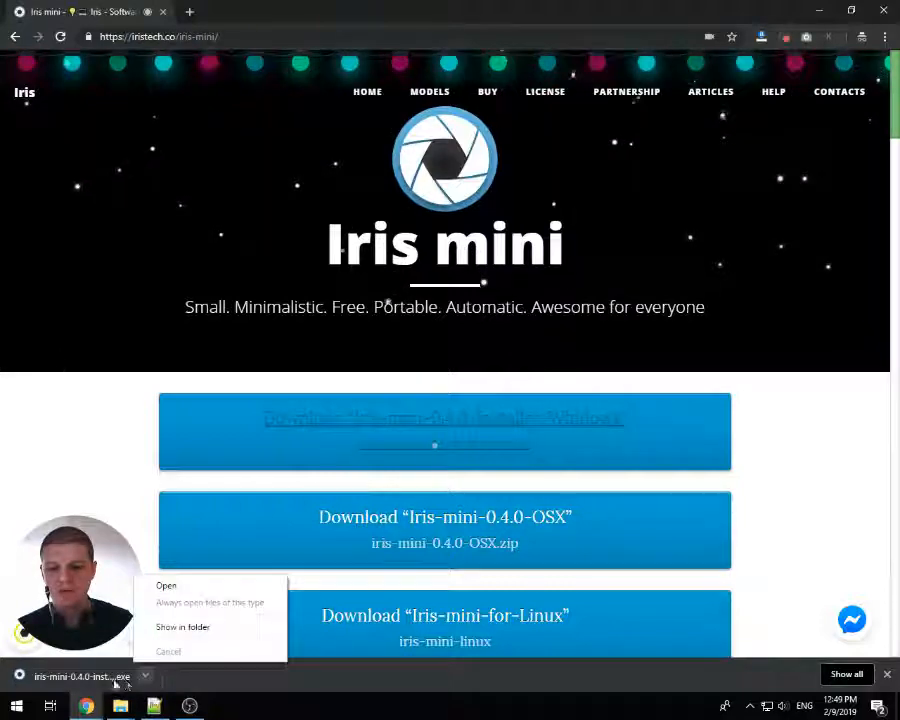
click(182, 626)
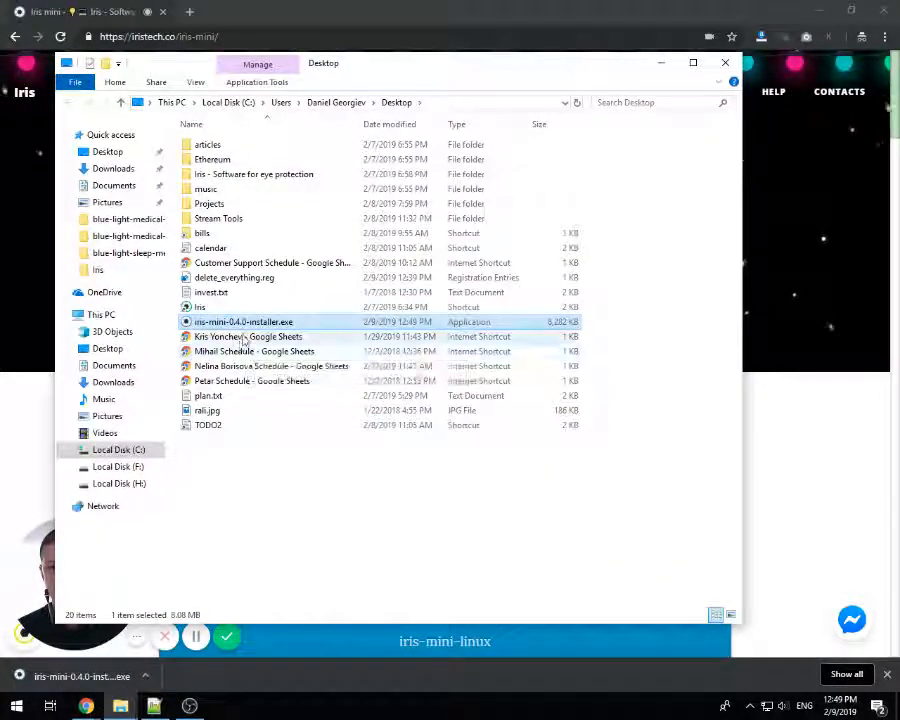
click(725, 62)
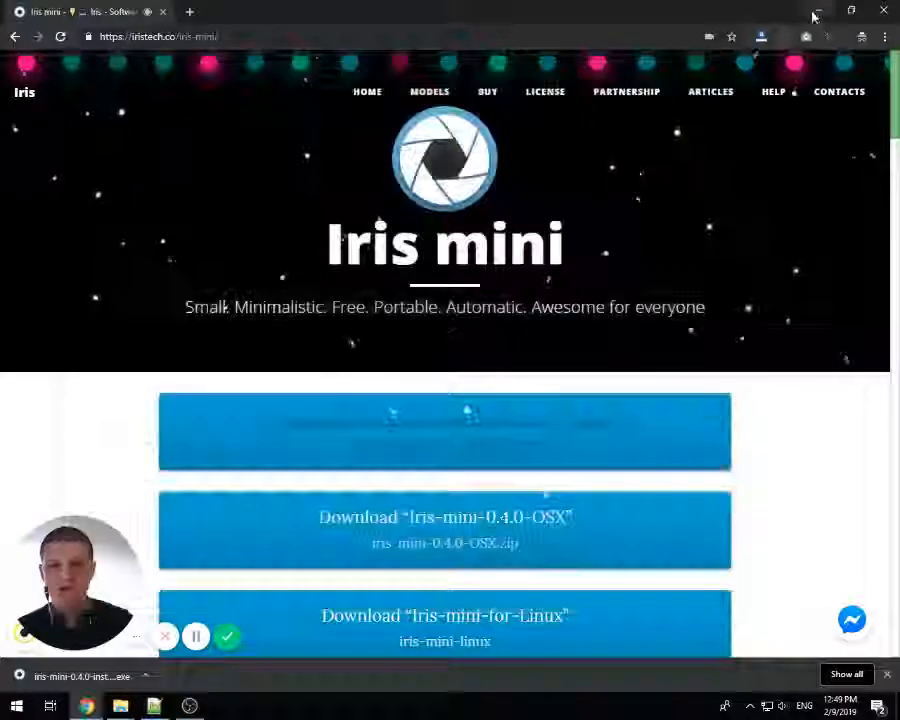
- Minimize the browser and move the Iris mini installer file away from the other icons on the desktop
click(819, 11)
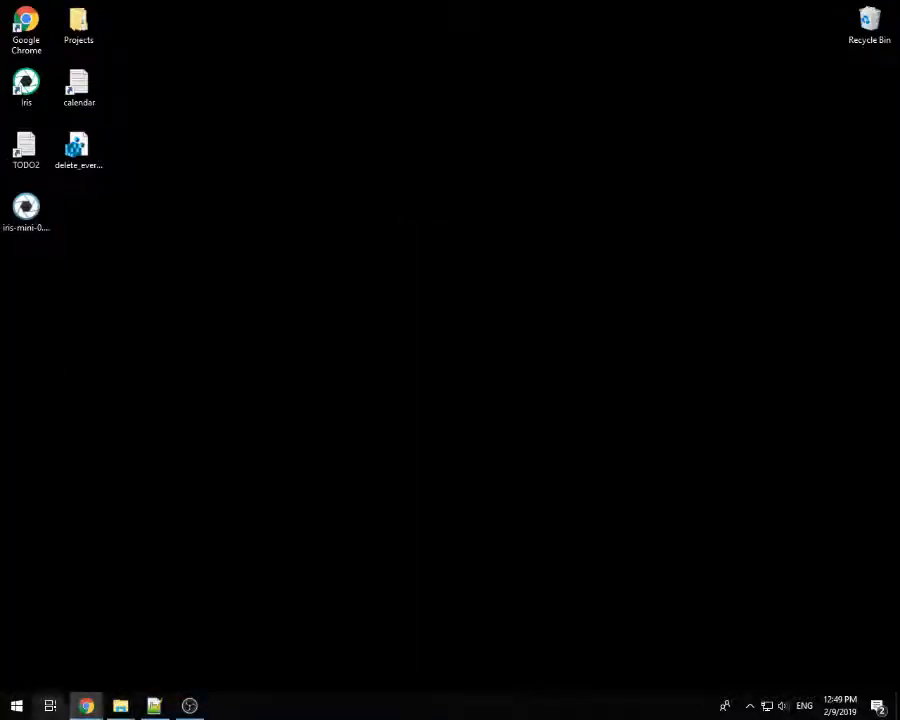
mouse_move(86, 706)
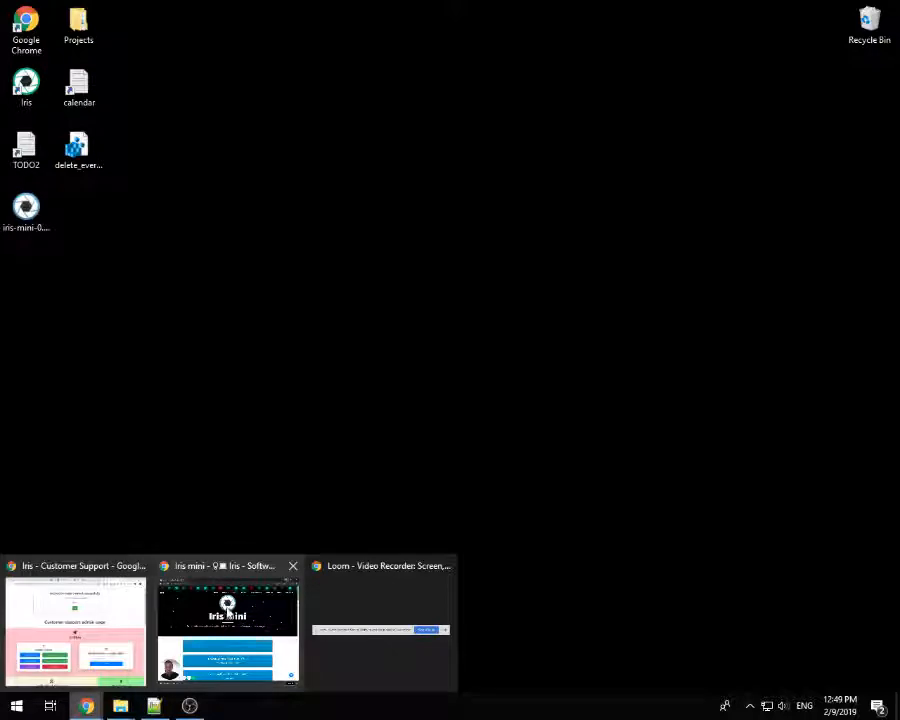
click(194, 625)
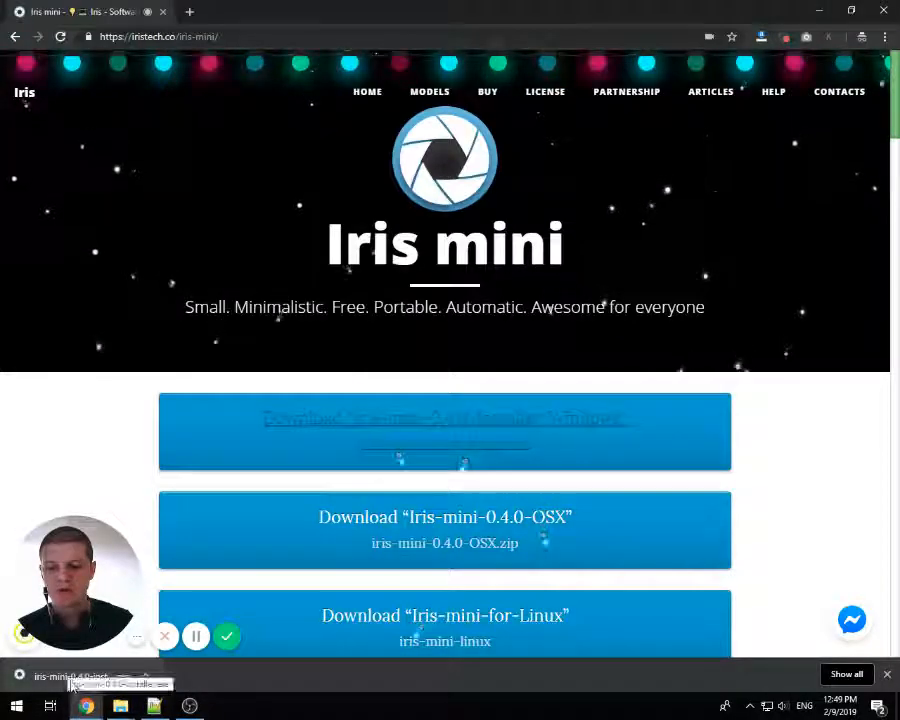
click(819, 11)
drag(18, 215, 289, 353)
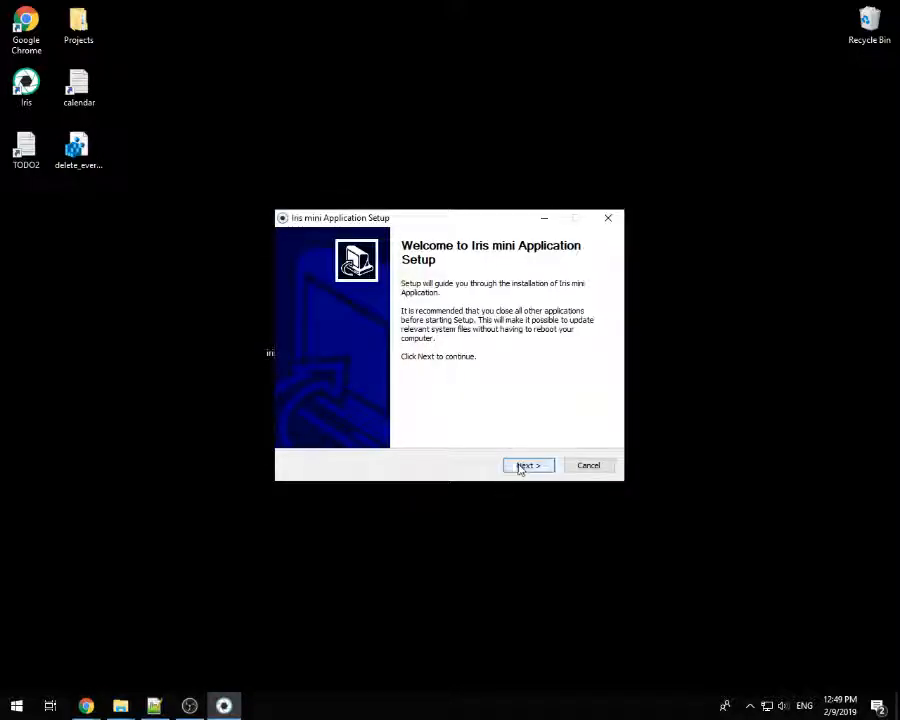
- Install Iris mini with its setup wizard using the default options, and close the wizard
click(522, 466)
click(521, 466)
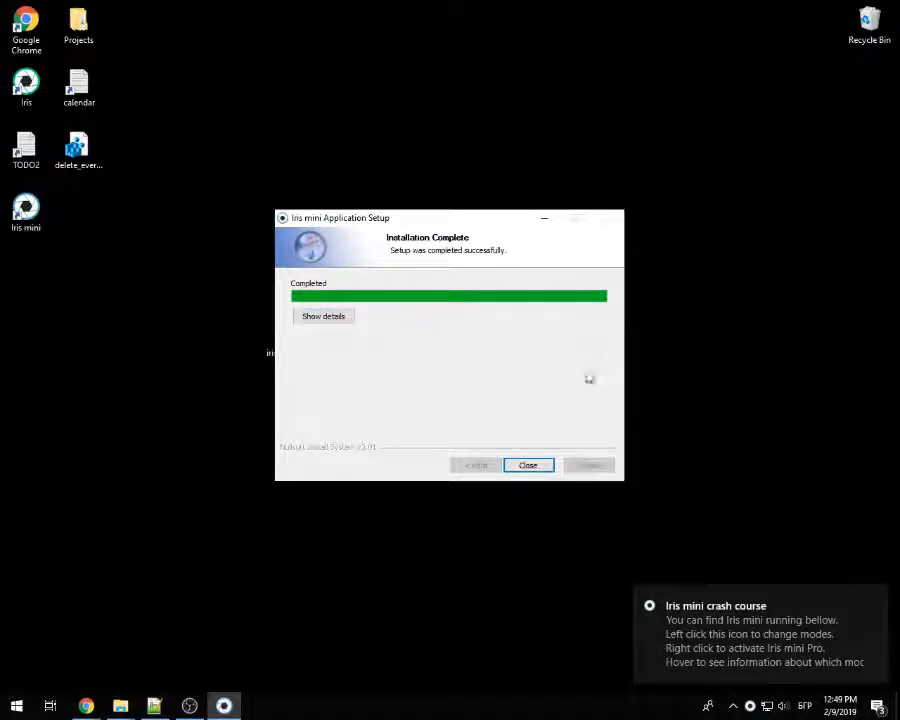
click(530, 466)
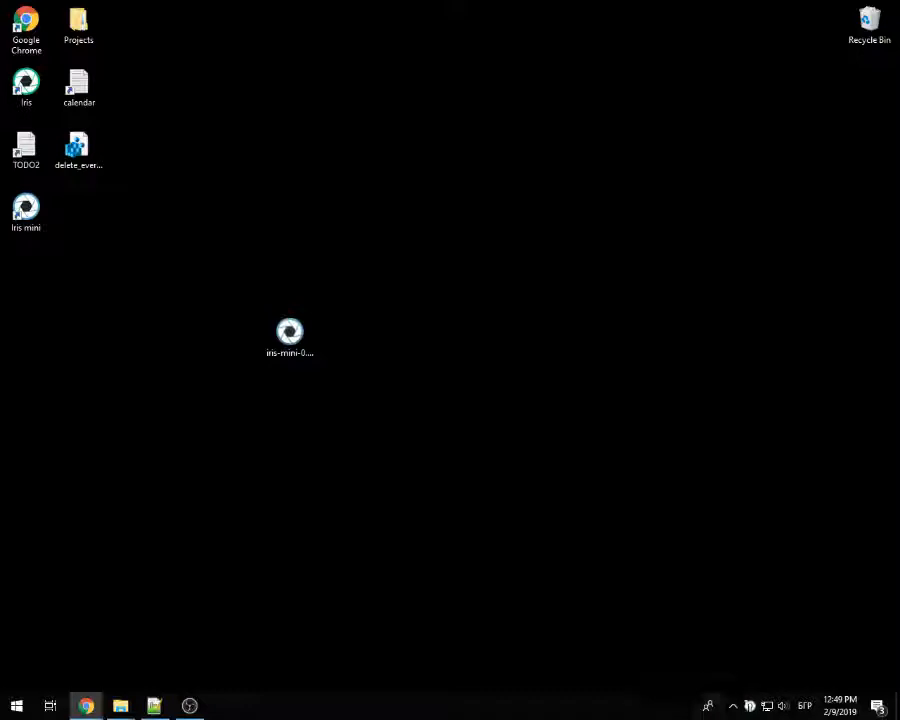
- Move the Iris mini tray icon into the hidden icons area and close that area
click(737, 707)
drag(752, 690, 760, 680)
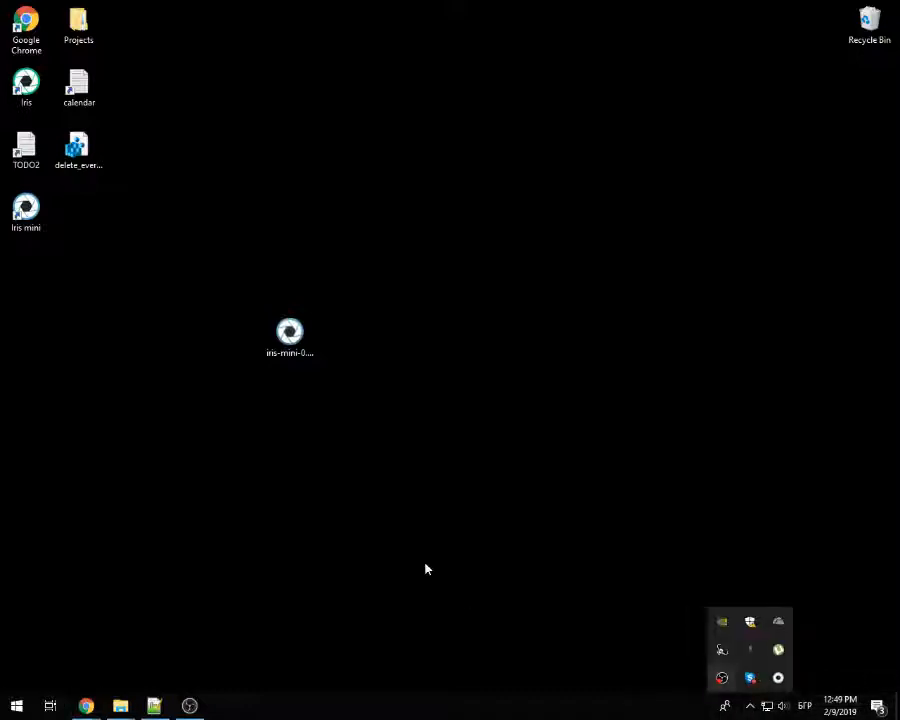
click(752, 706)
click(660, 586)
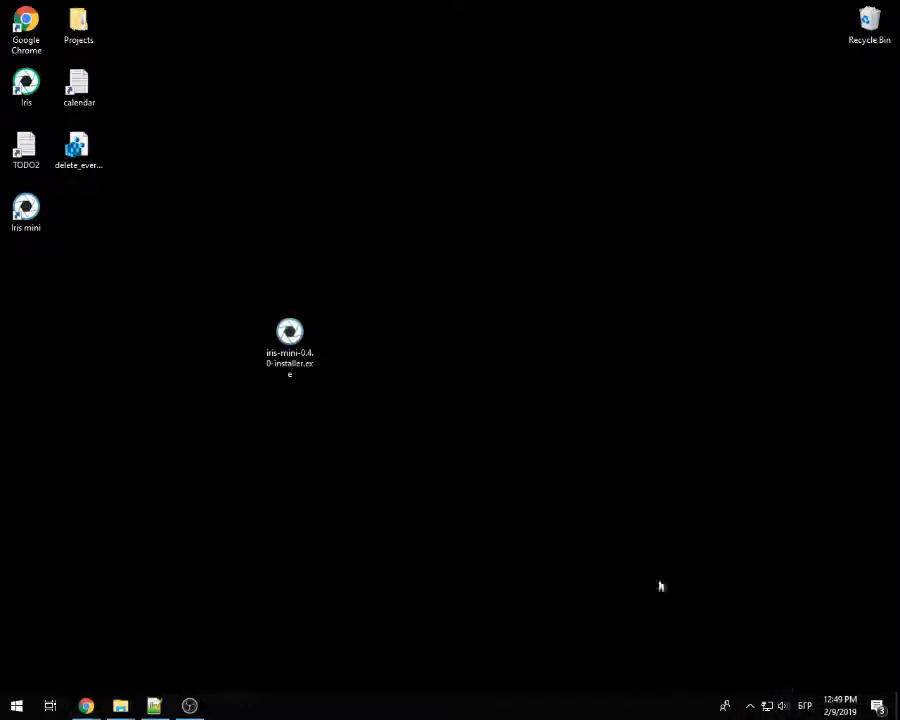
- Move the Iris mini icon out of the hidden icons onto the visible part of the system tray
click(750, 708)
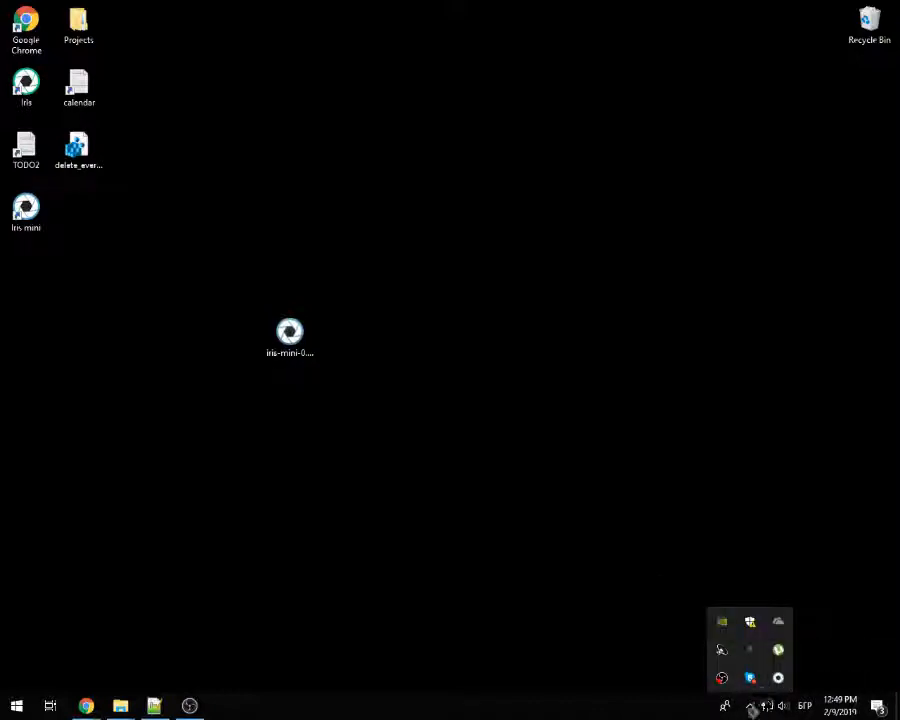
drag(760, 712, 752, 708)
click(545, 495)
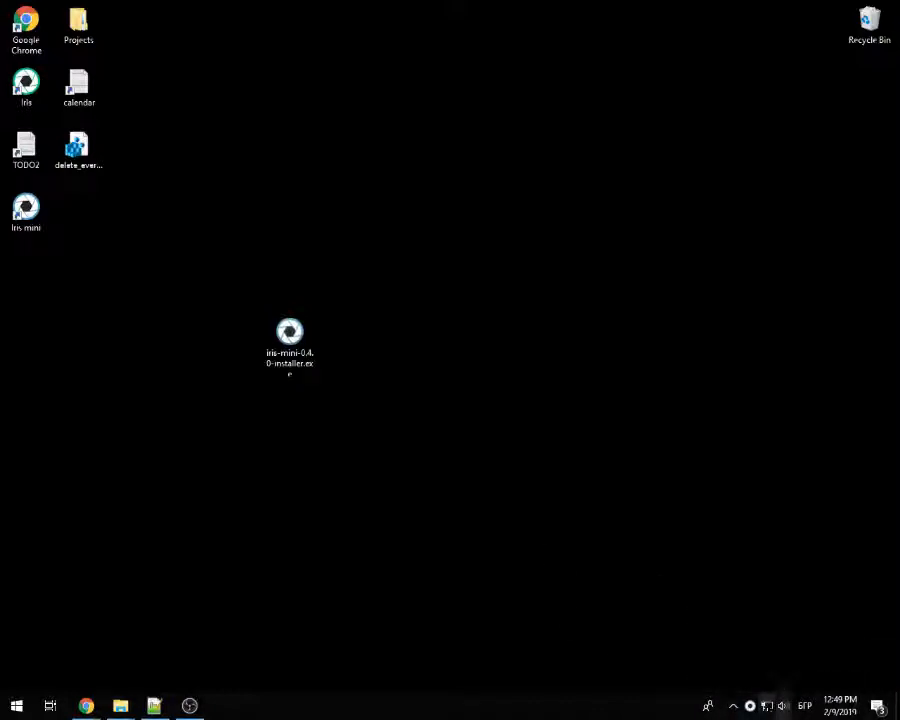
click(750, 708)
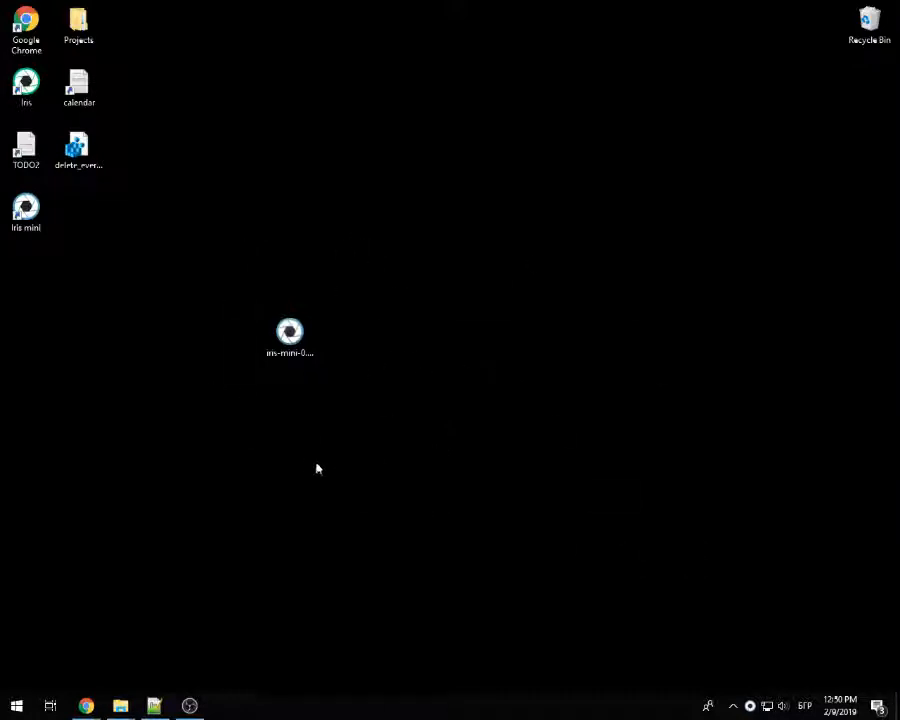
- Show the Pro activation dialog from Iris mini's tray options, close it without entering a code, and review the options again
right_click(751, 710)
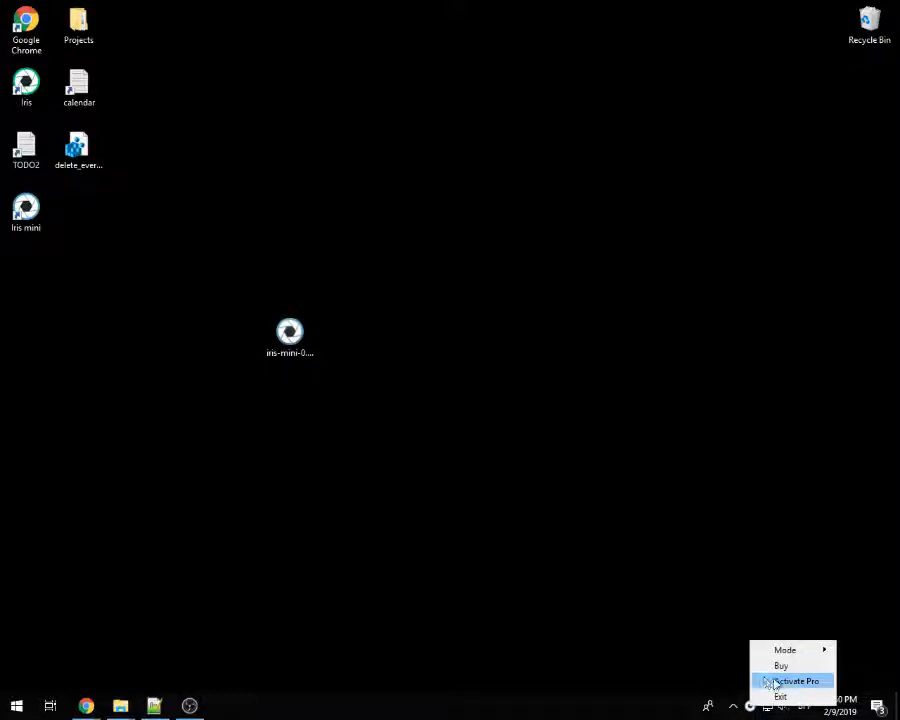
click(776, 682)
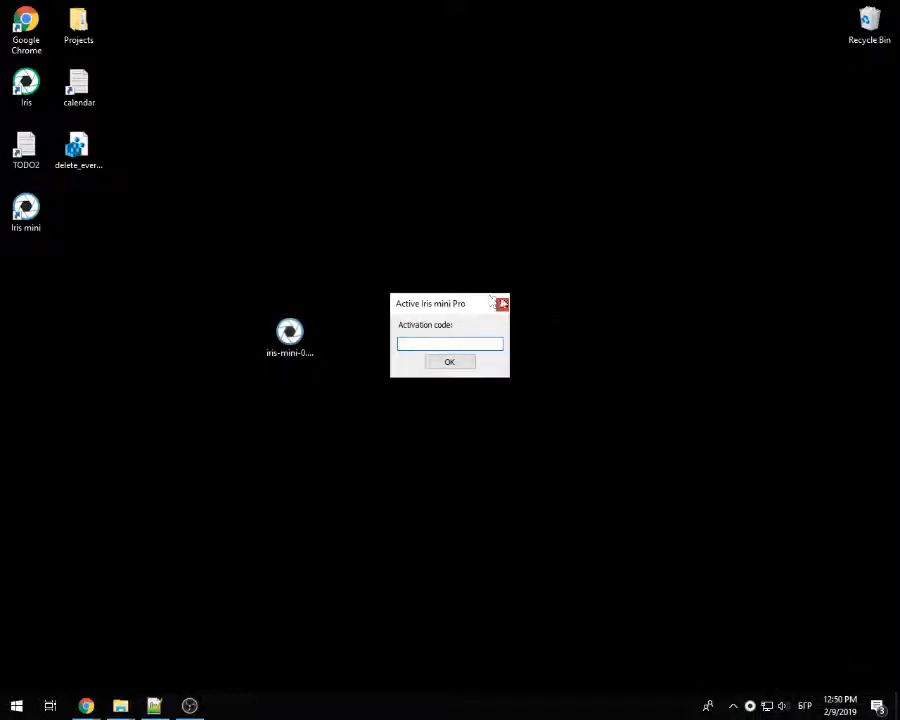
click(500, 303)
right_click(751, 707)
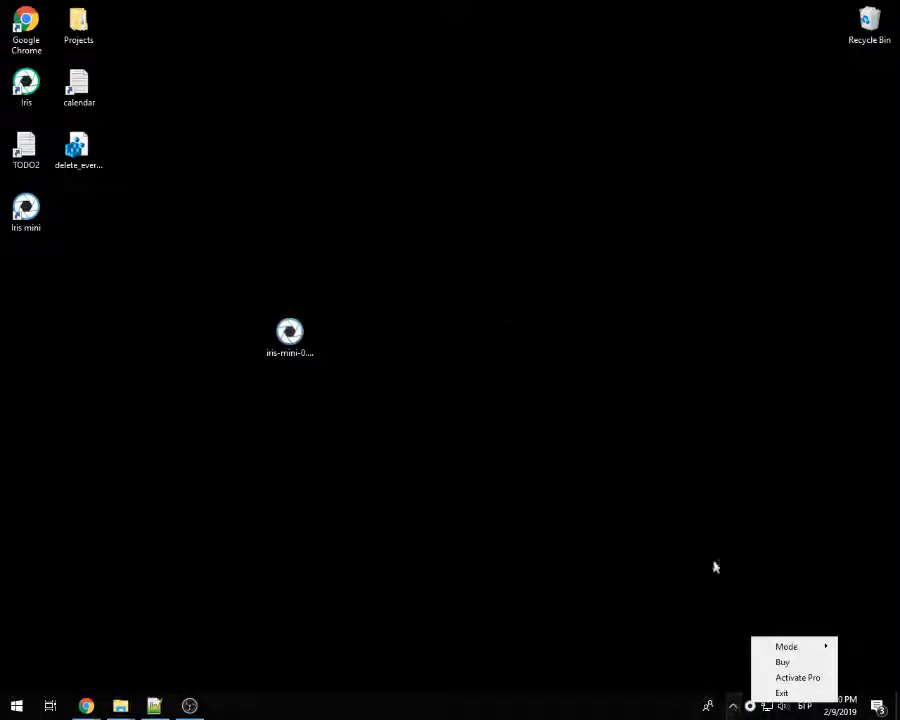
click(702, 568)
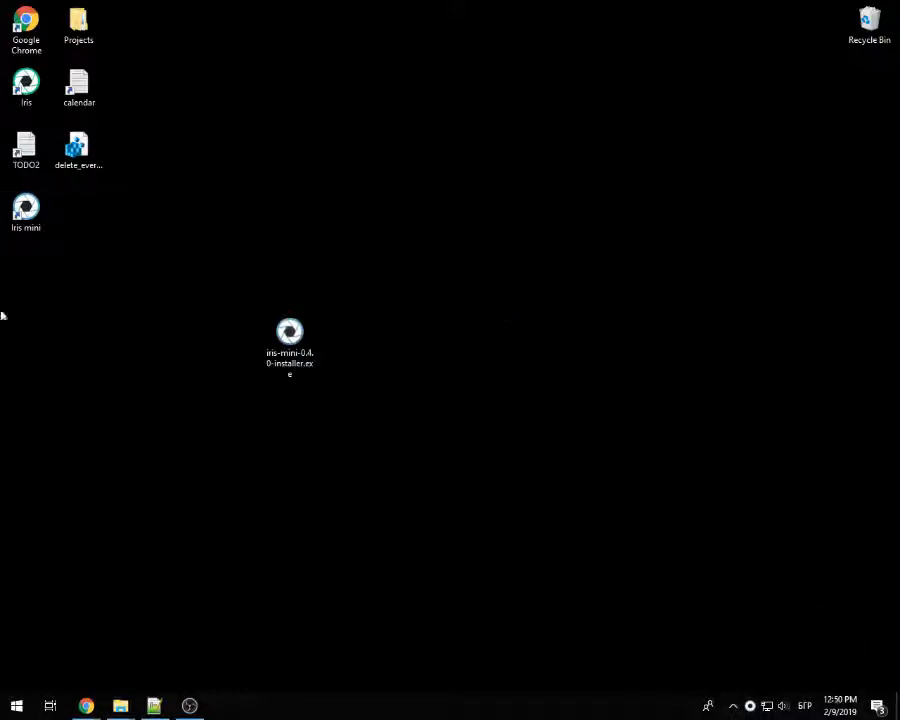
- Show Iris mini's options by launching its desktop shortcut, and dismiss them
double_click(26, 210)
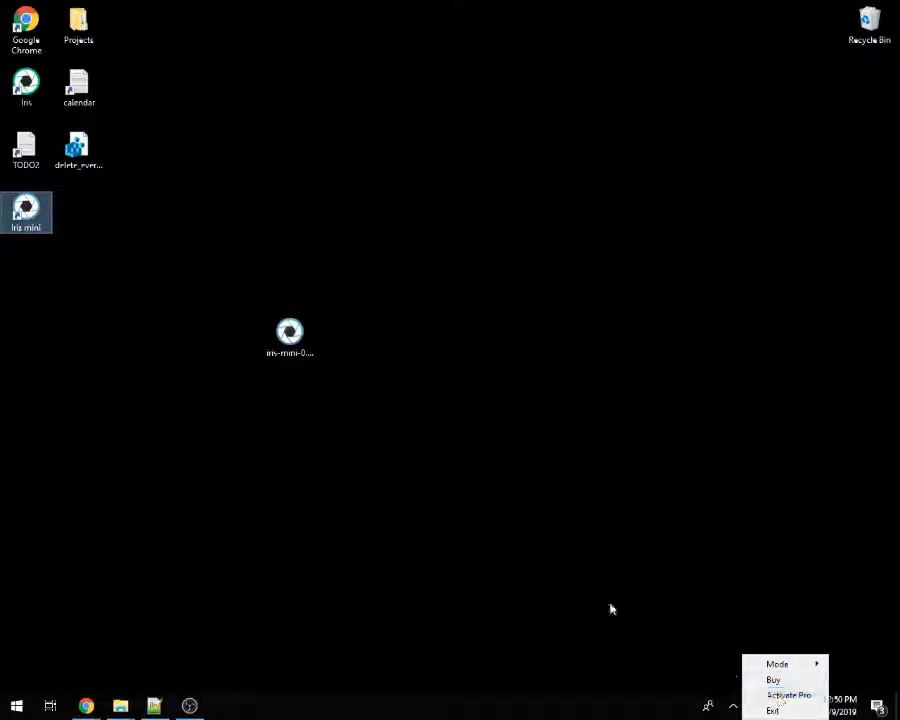
mouse_move(760, 665)
click(712, 662)
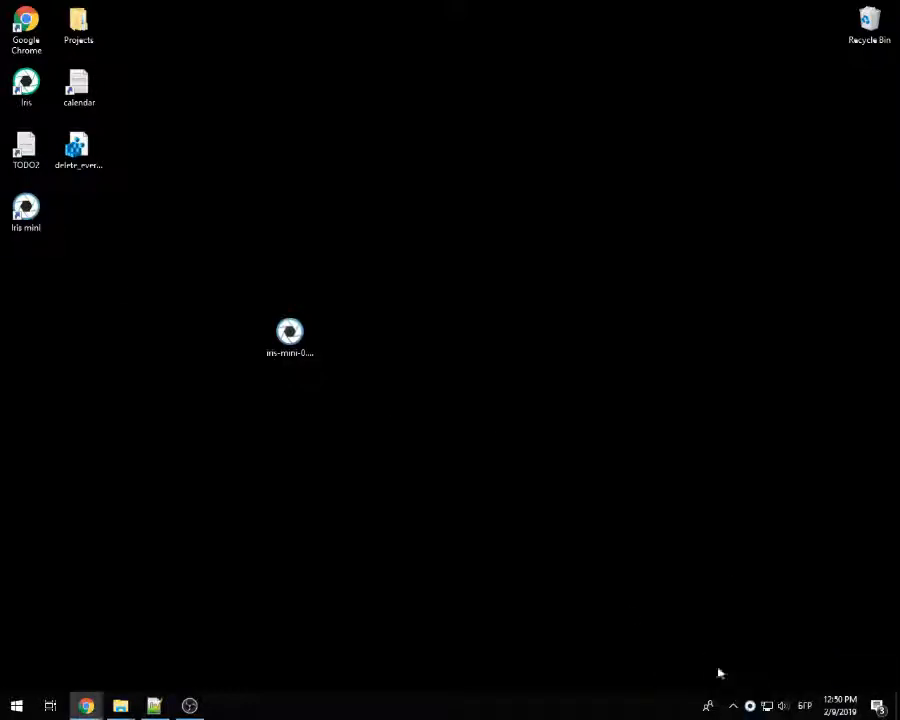
- Activate Iris mini Pro by entering the activation code, and view the color temperature and brightness options it offers
double_click(26, 210)
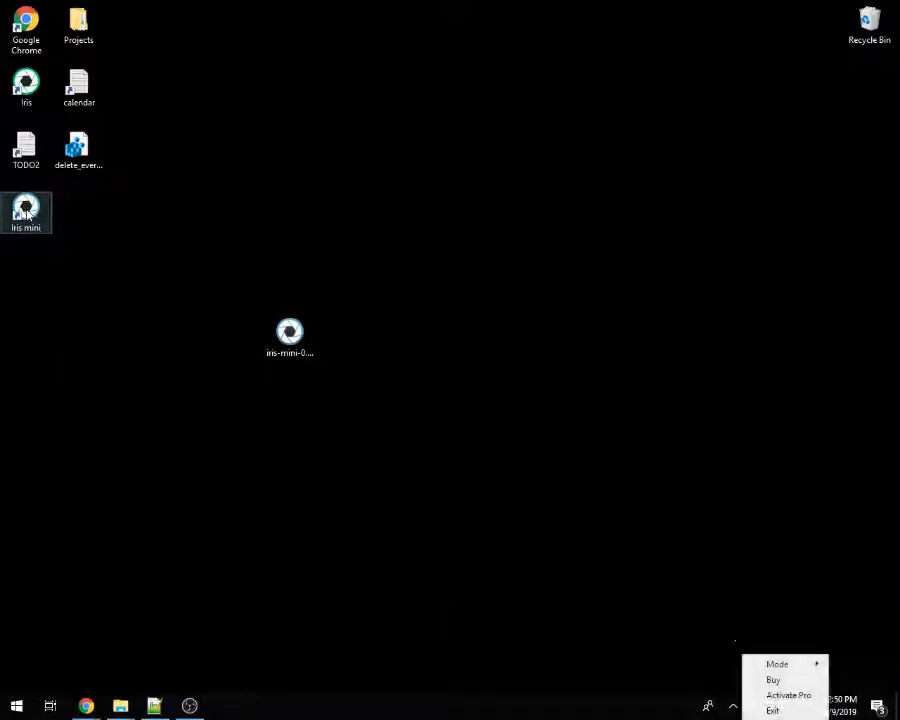
click(779, 695)
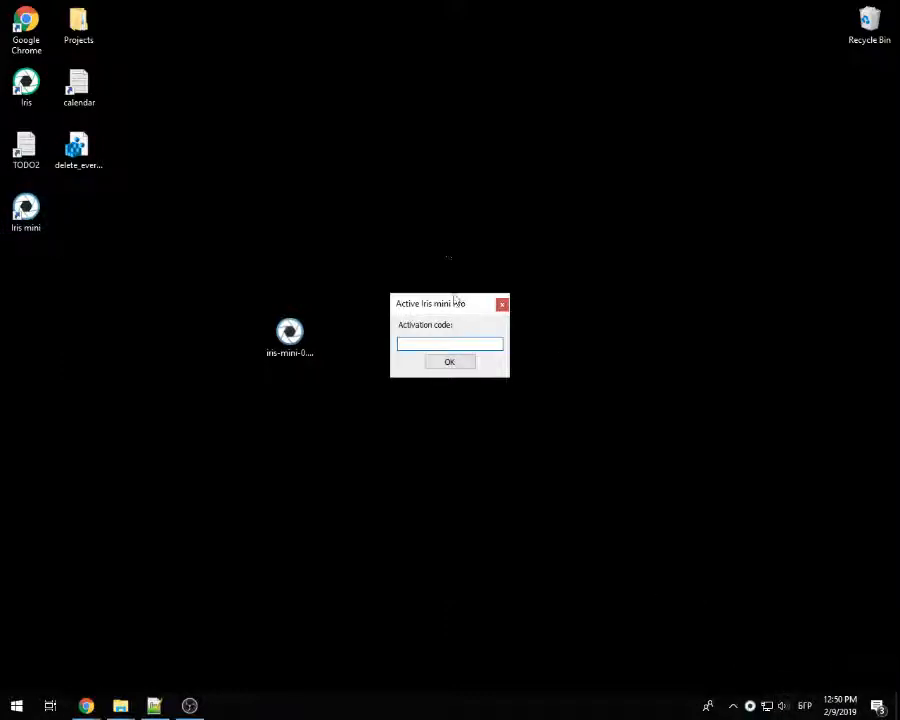
drag(455, 298, 397, 307)
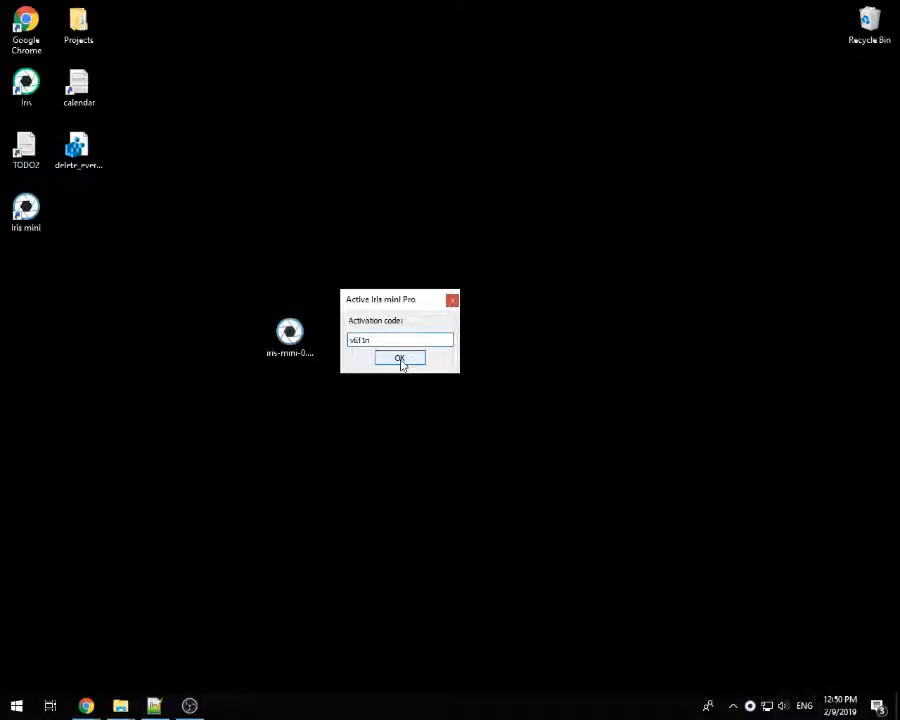
click(400, 359)
mouse_move(415, 305)
mouse_down()
mouse_move(298, 305)
mouse_move(280, 274)
mouse_move(390, 262)
mouse_move(407, 305)
mouse_up()
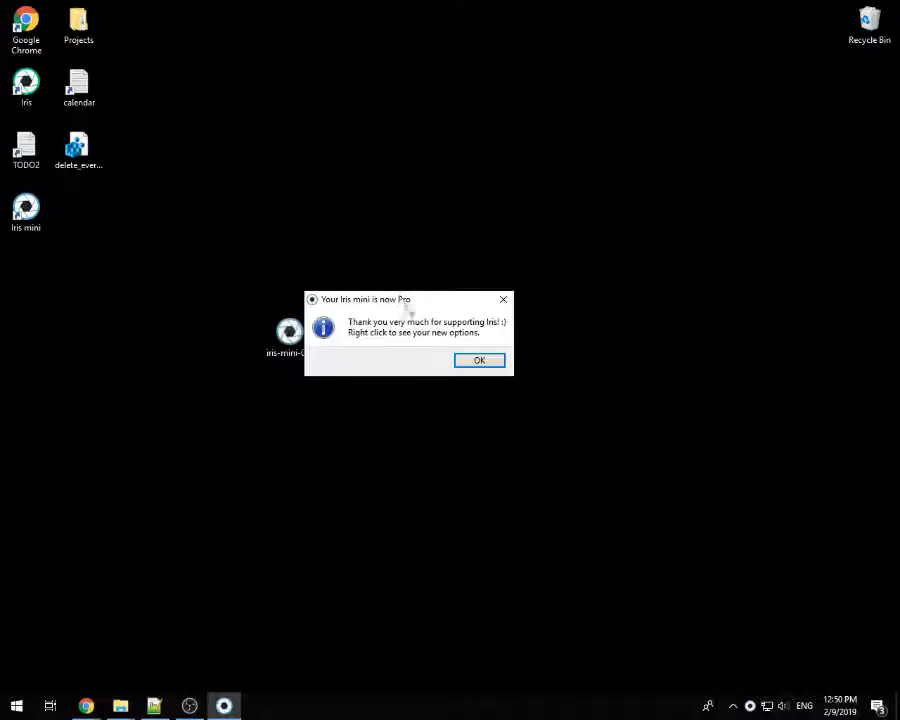
click(465, 366)
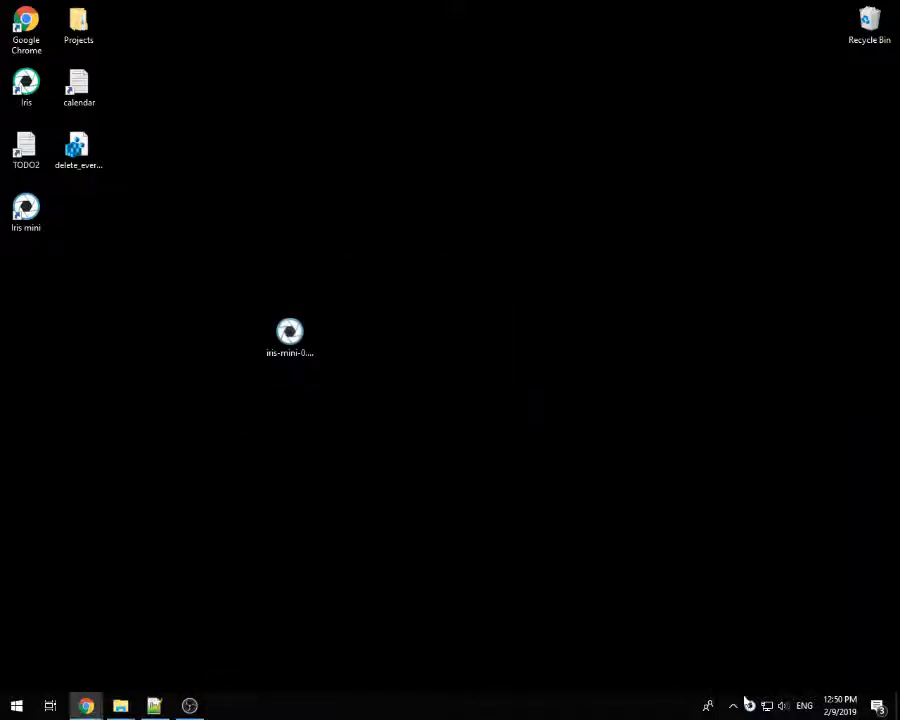
right_click(751, 706)
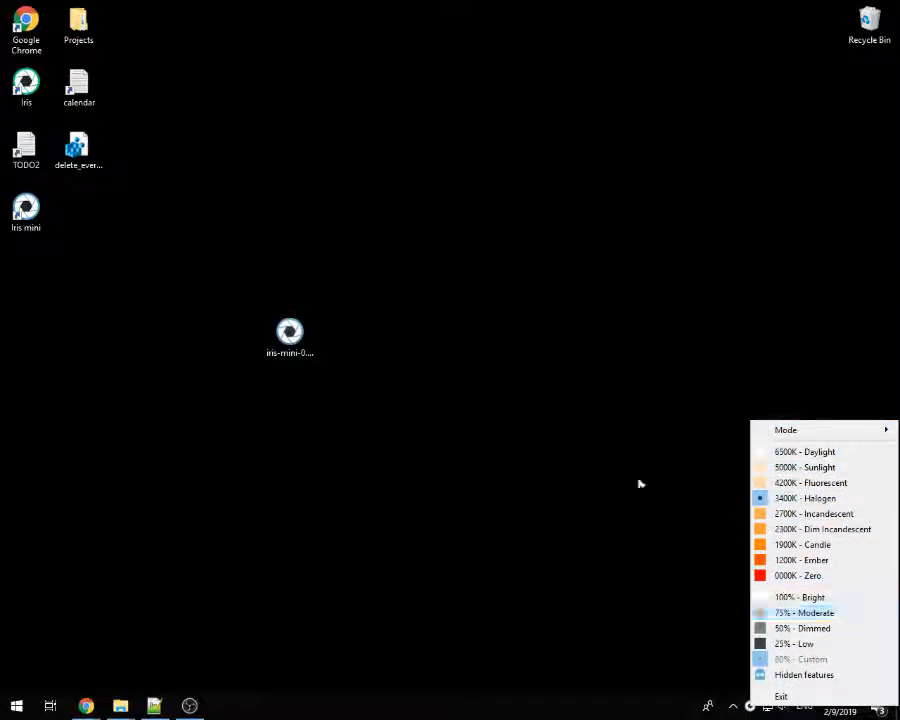
click(537, 492)
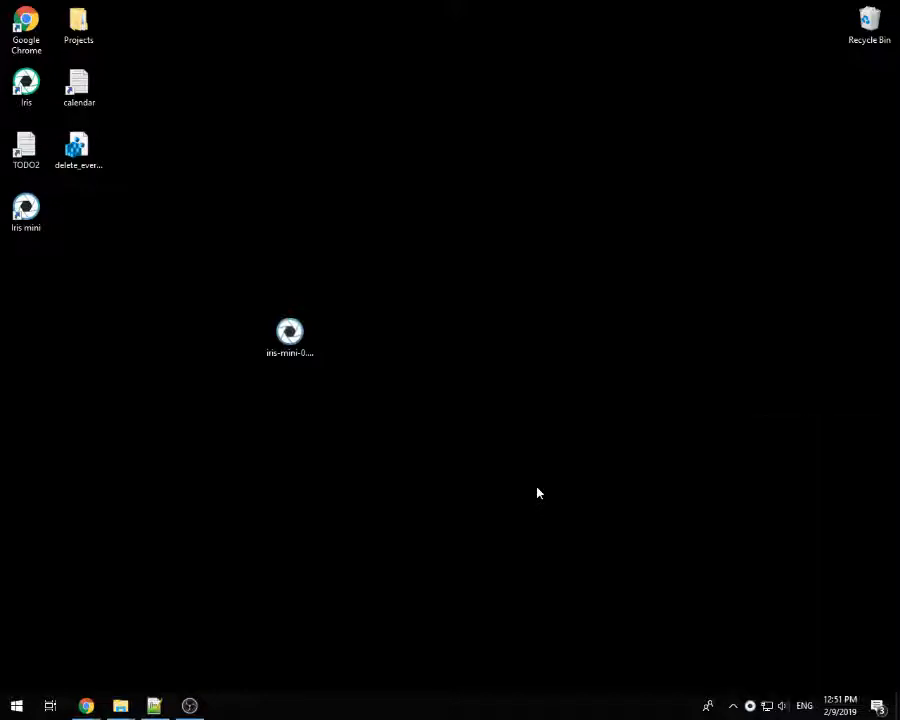
- Switch back to the Iris mini page in Chrome and close the downloads bar
click(88, 707)
click(222, 626)
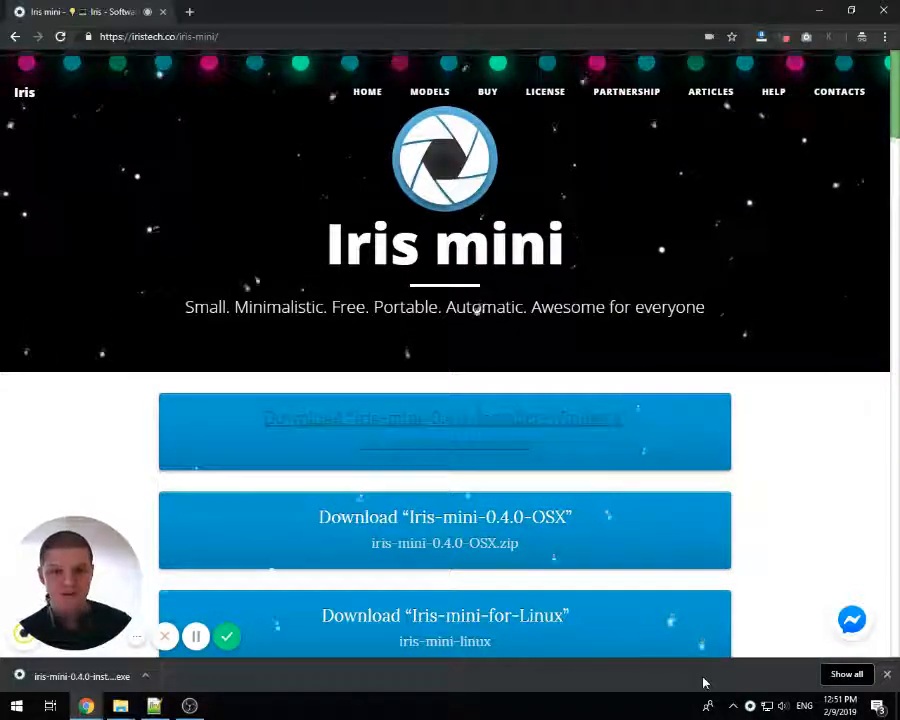
click(887, 683)
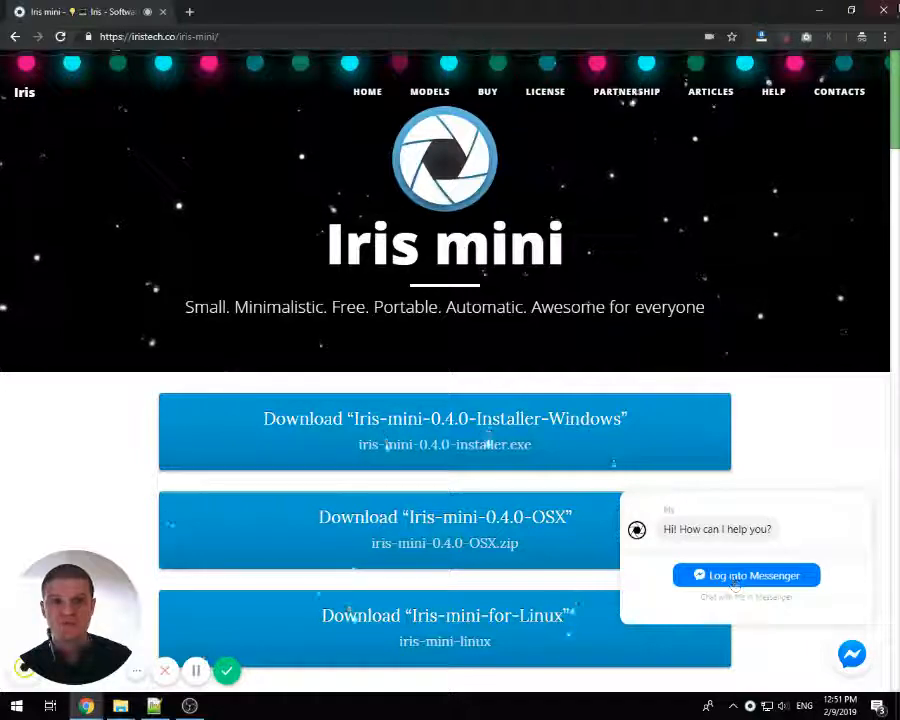
- Examine the ways to contact Iris support in the site's Contacts entry and the page footer
right_click(838, 99)
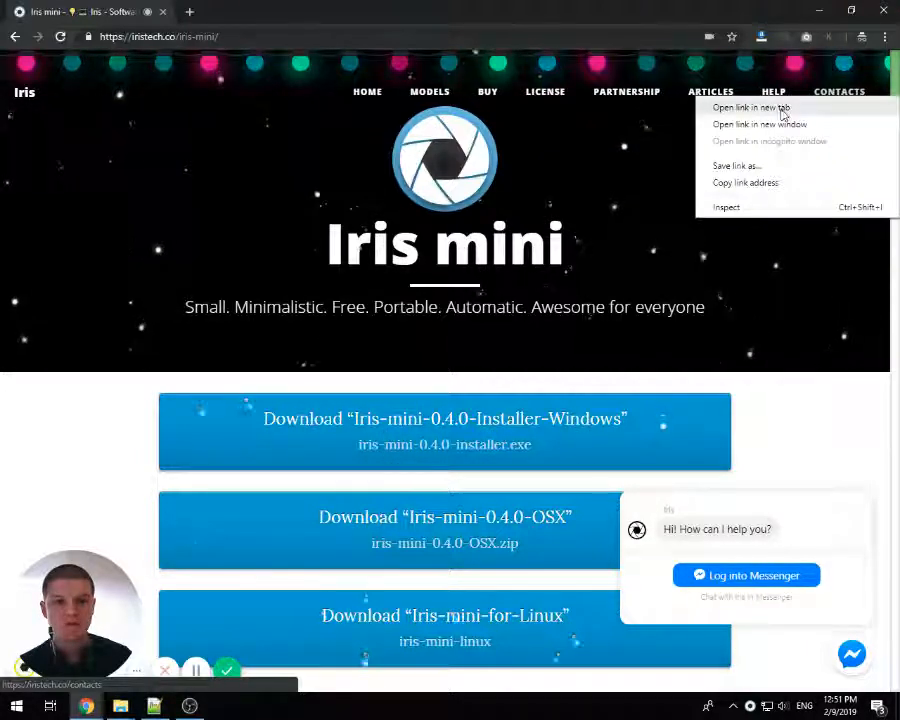
click(798, 435)
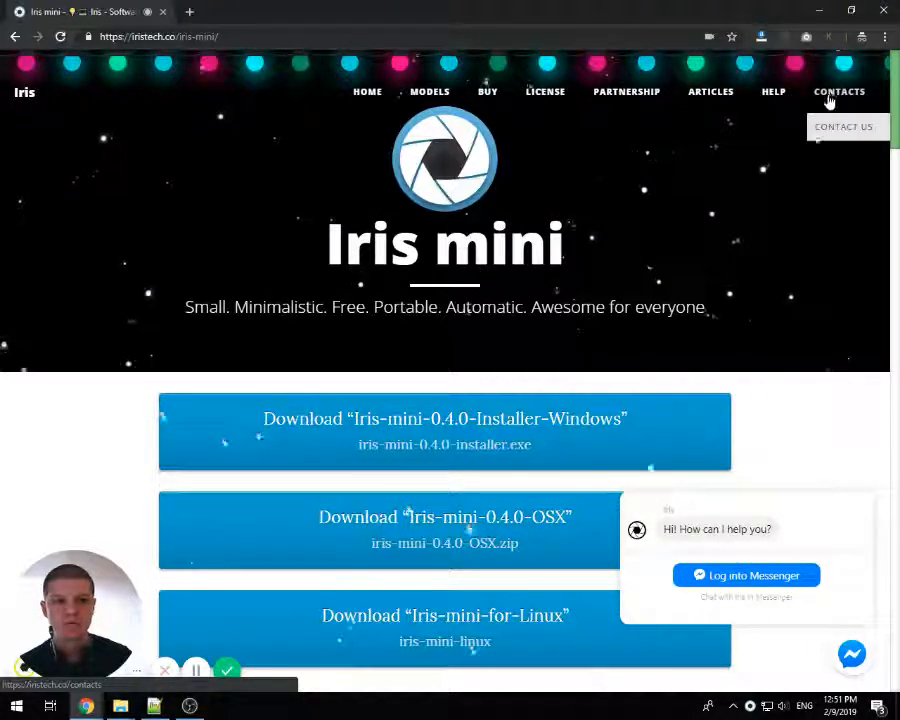
scroll(553, 293, down, 6)
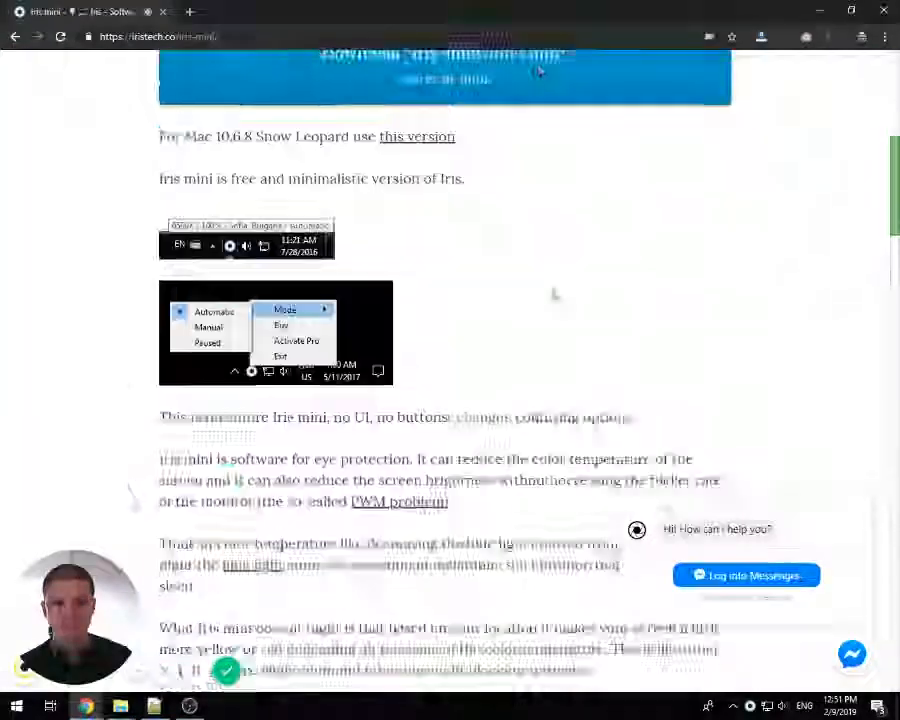
scroll(553, 293, down, 15)
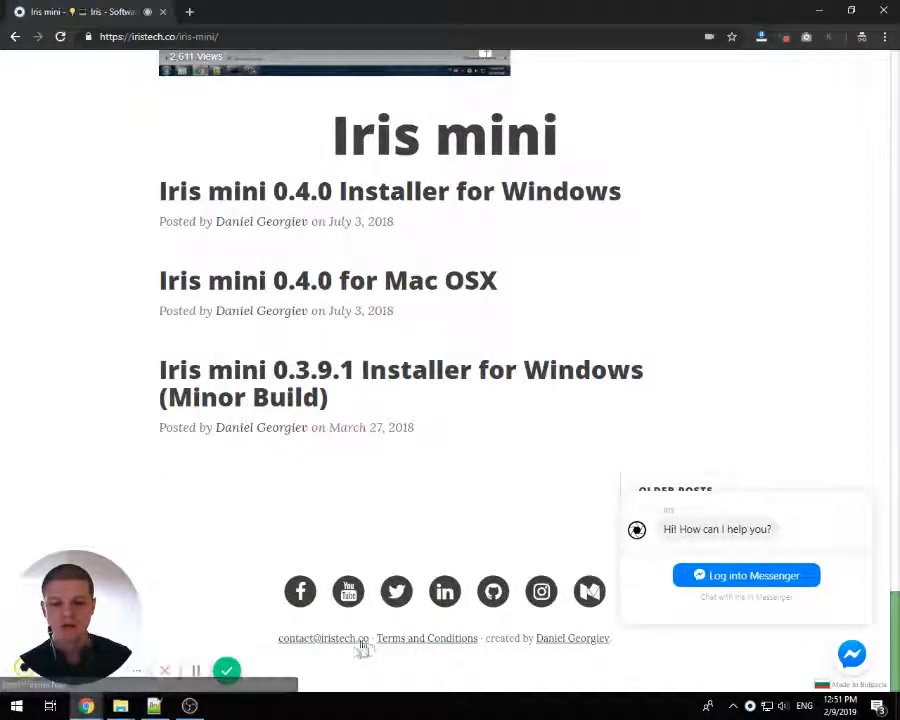
scroll(261, 418, up, 12)
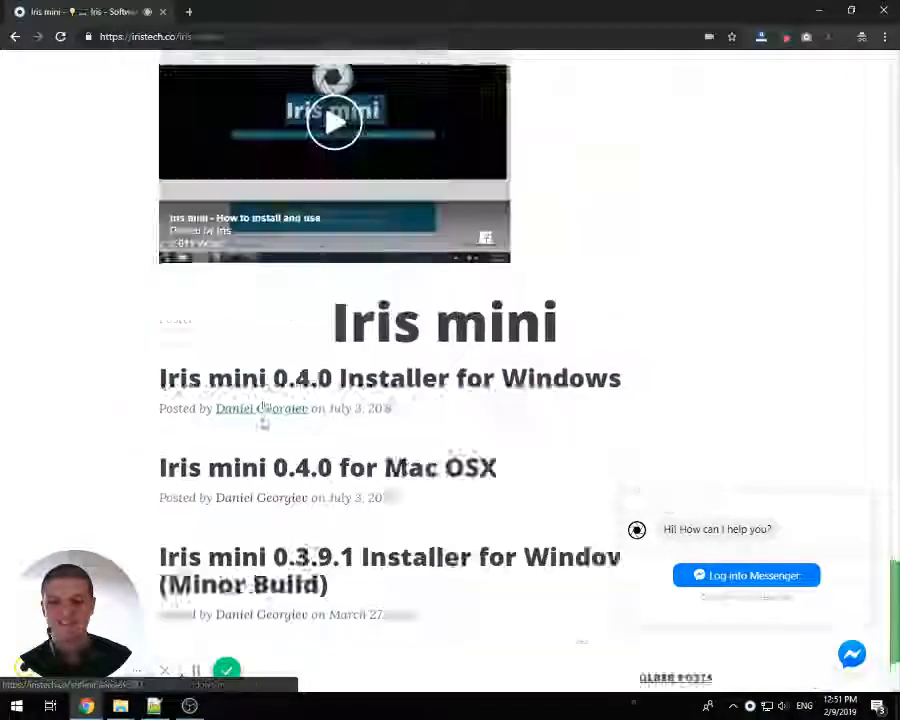
scroll(247, 414, up, 5)
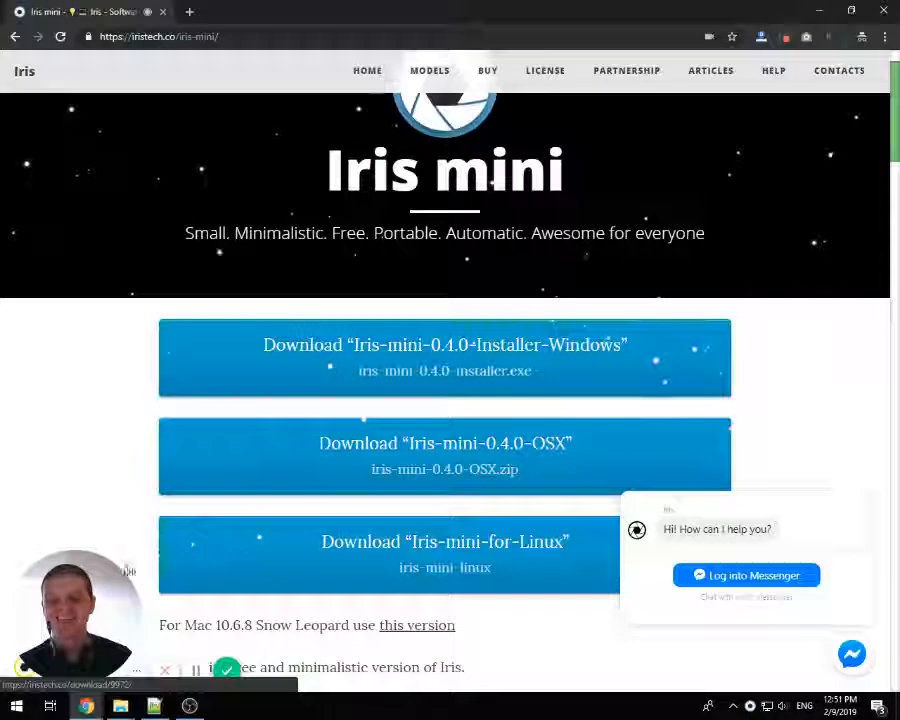